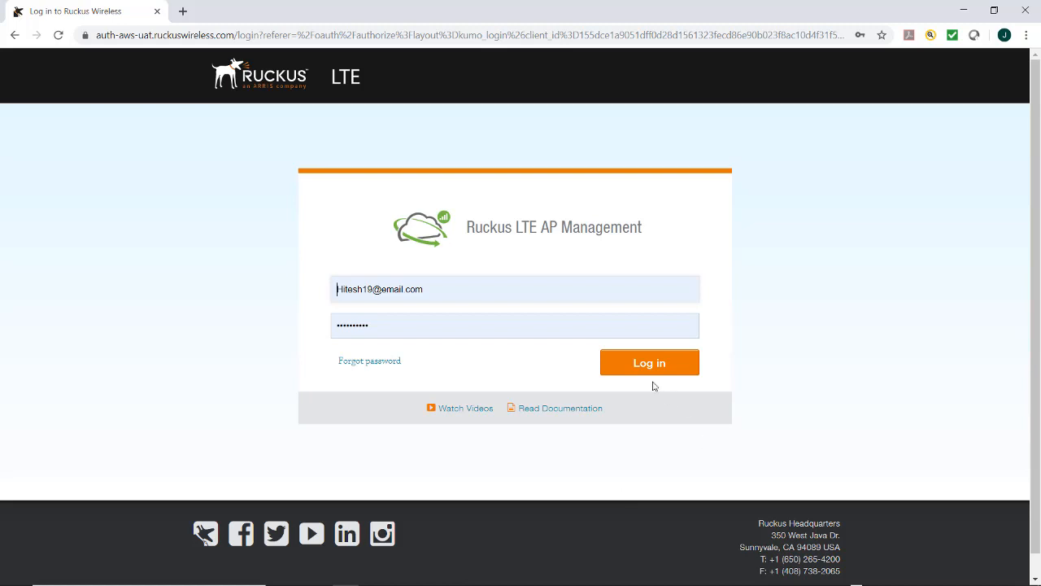
Log in to the management portal with the entered account e-mail and password
{"action": "left_click", "coordinate": [634, 366]}
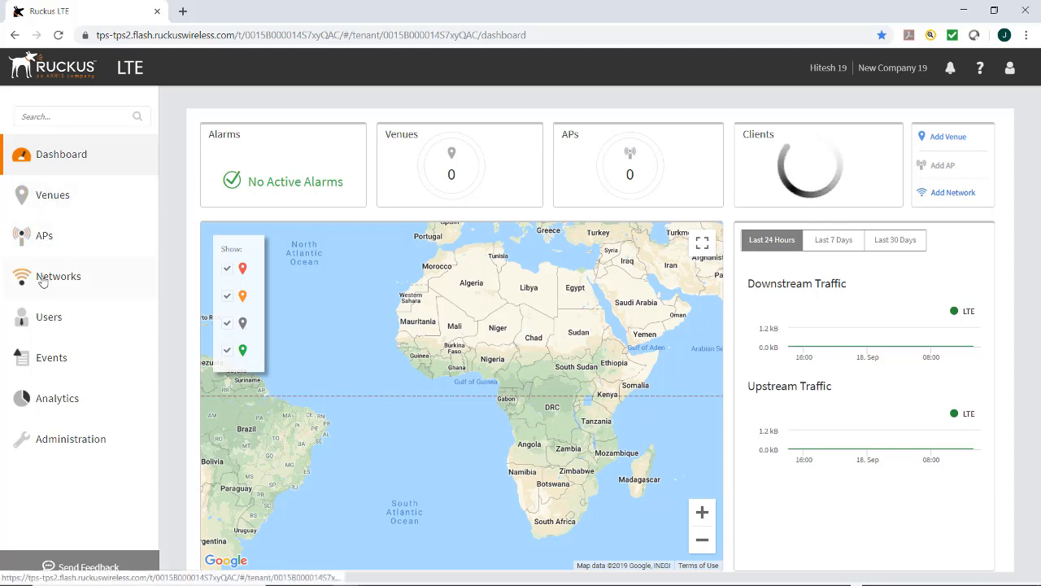
Start a new venue named Ahwahnee Art Studio with the description 'Art Studio'
{"action": "left_click", "coordinate": [47, 197]}
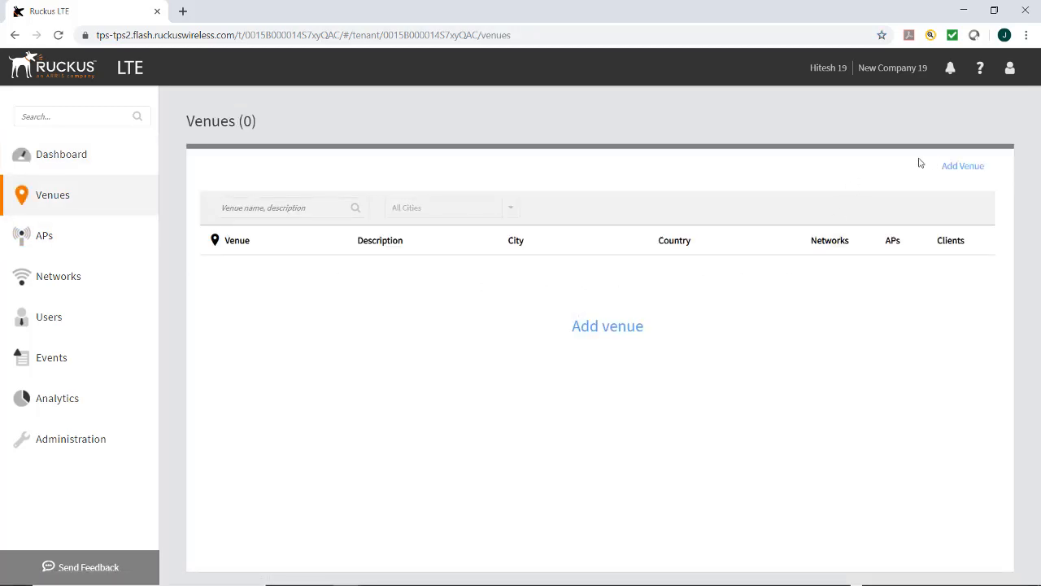
{"action": "left_click", "coordinate": [957, 166]}
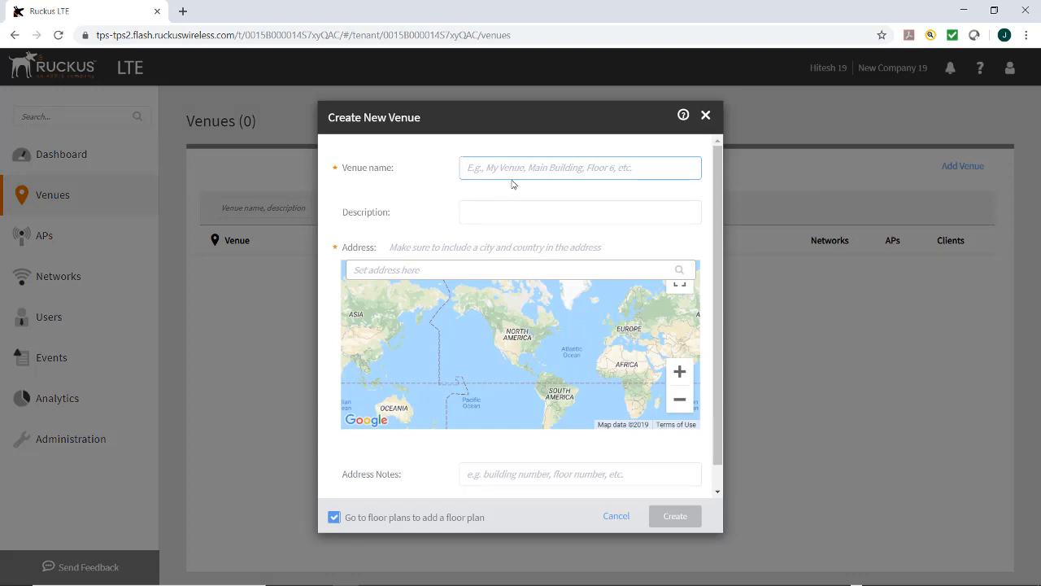
{"action": "type", "text": "Ahwahnee Art Studio"}
{"action": "left_click", "coordinate": [505, 206]}
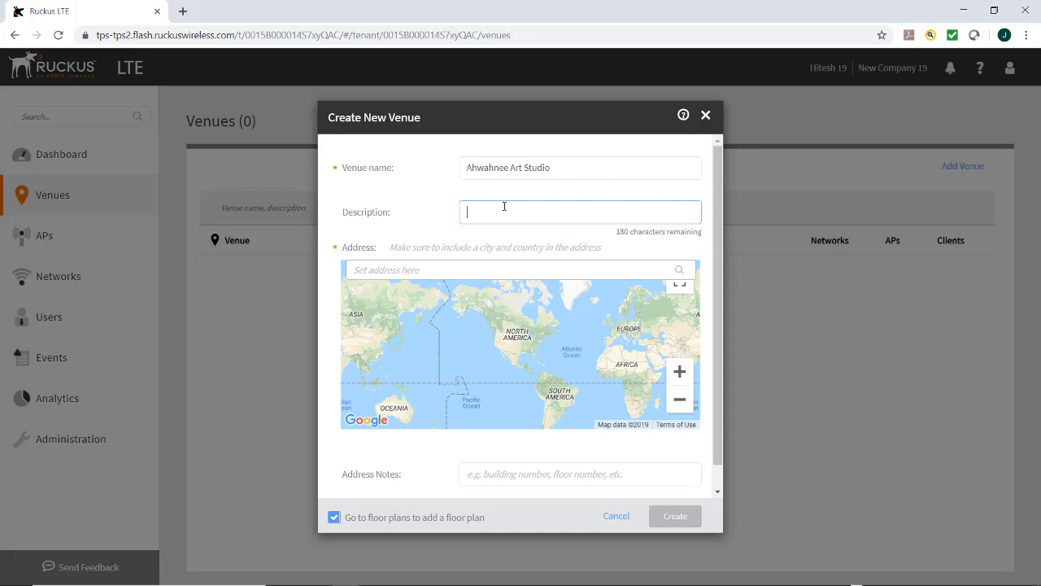
{"action": "type", "text": "Art Studio"}
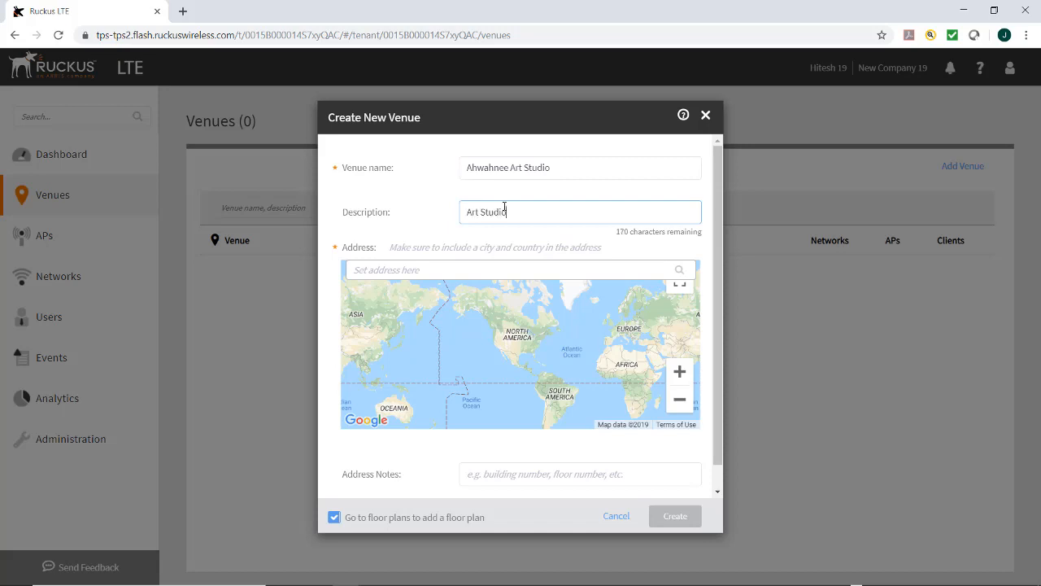
{"action": "left_click", "coordinate": [429, 269]}
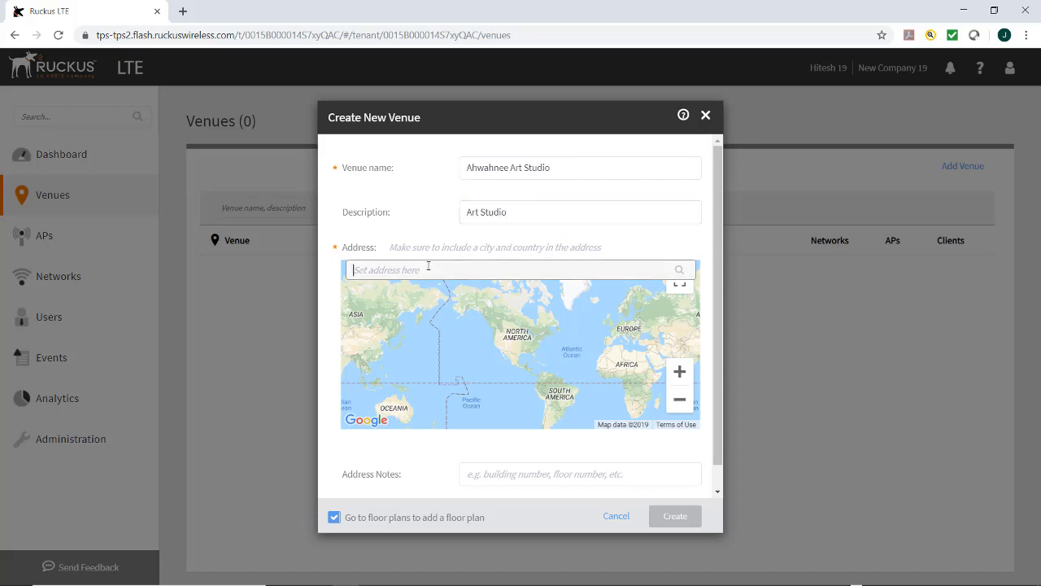
{"action": "left_click", "coordinate": [436, 289]}
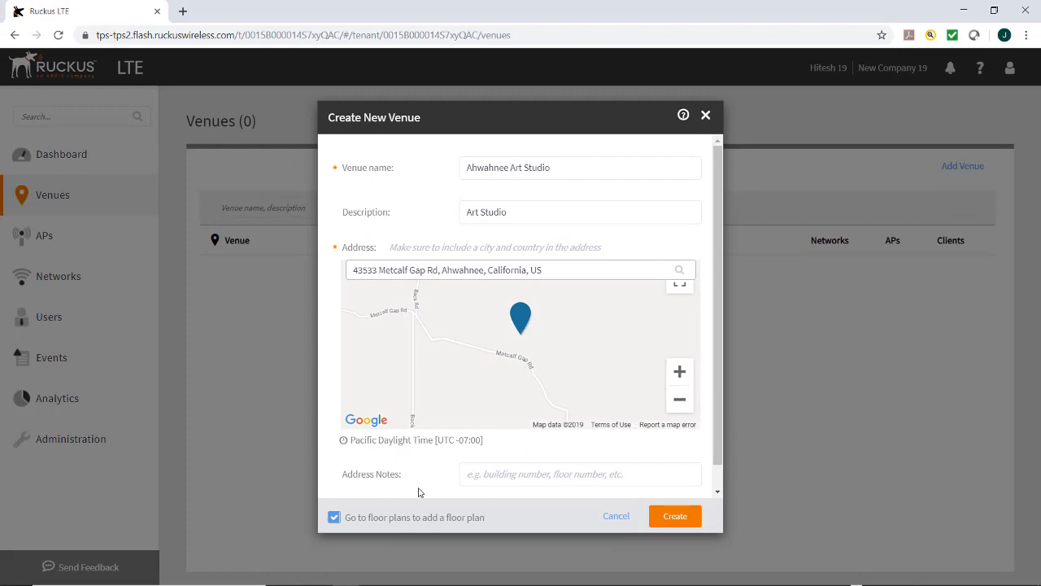
{"action": "left_click", "coordinate": [335, 518]}
{"action": "left_click", "coordinate": [334, 518]}
{"action": "left_click", "coordinate": [674, 517]}
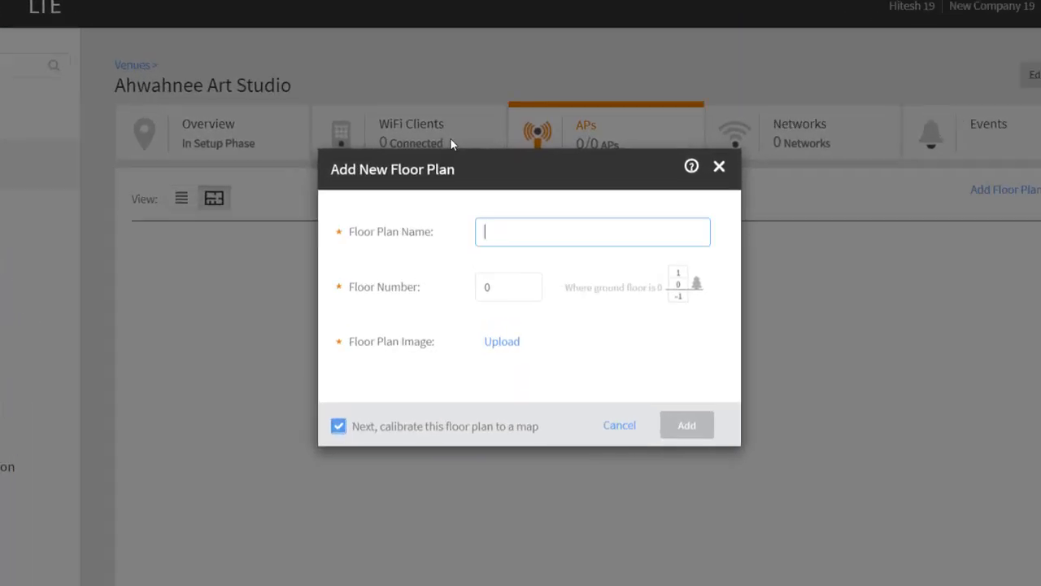
Name the floor plan Art Studio, keep floor number 0, and begin uploading its image
{"action": "type", "text": "Art Studio"}
{"action": "key", "text": "Tab"}
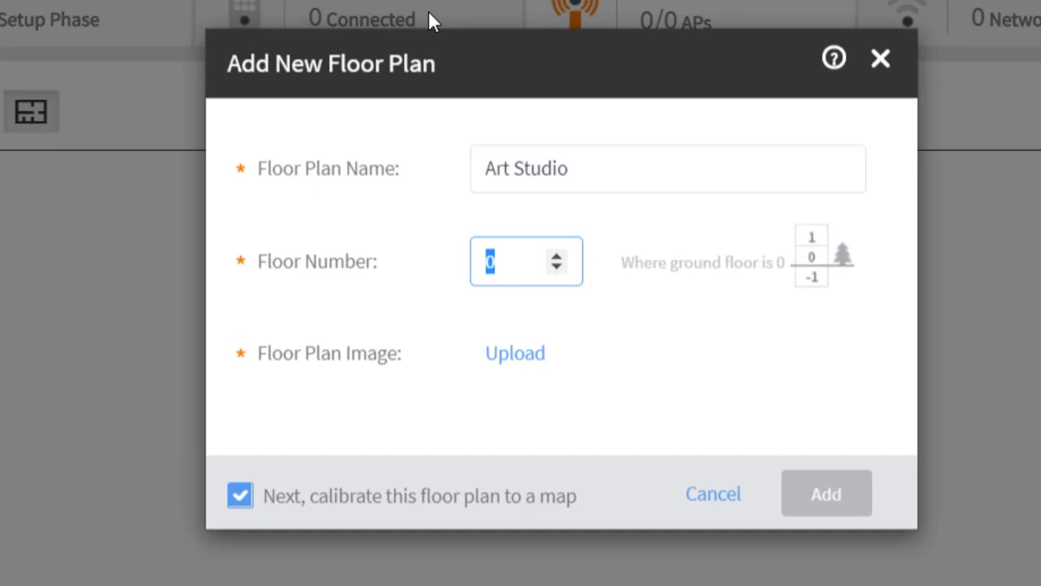
{"action": "left_click", "coordinate": [643, 295]}
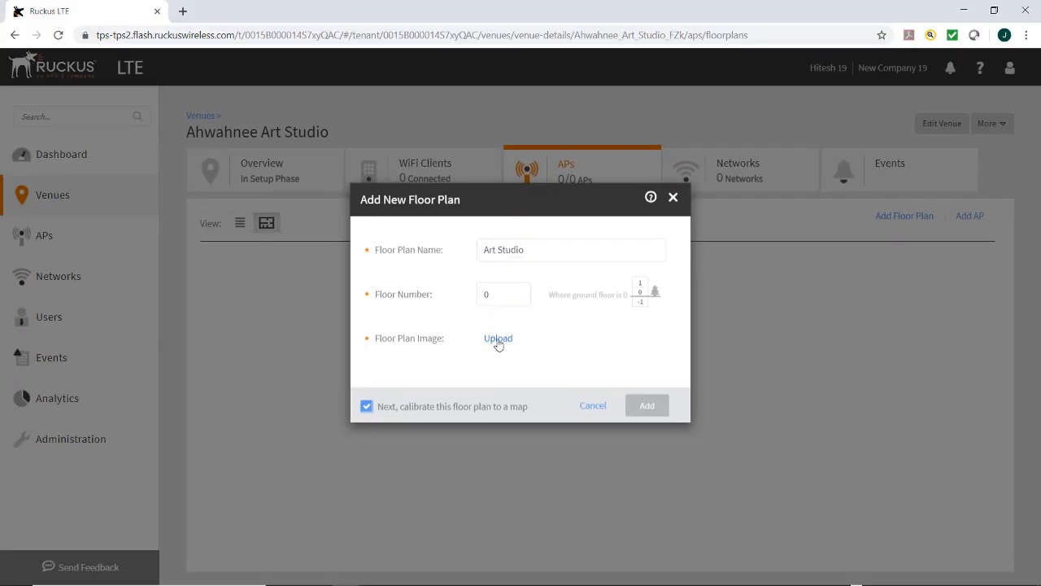
{"action": "left_click", "coordinate": [498, 340]}
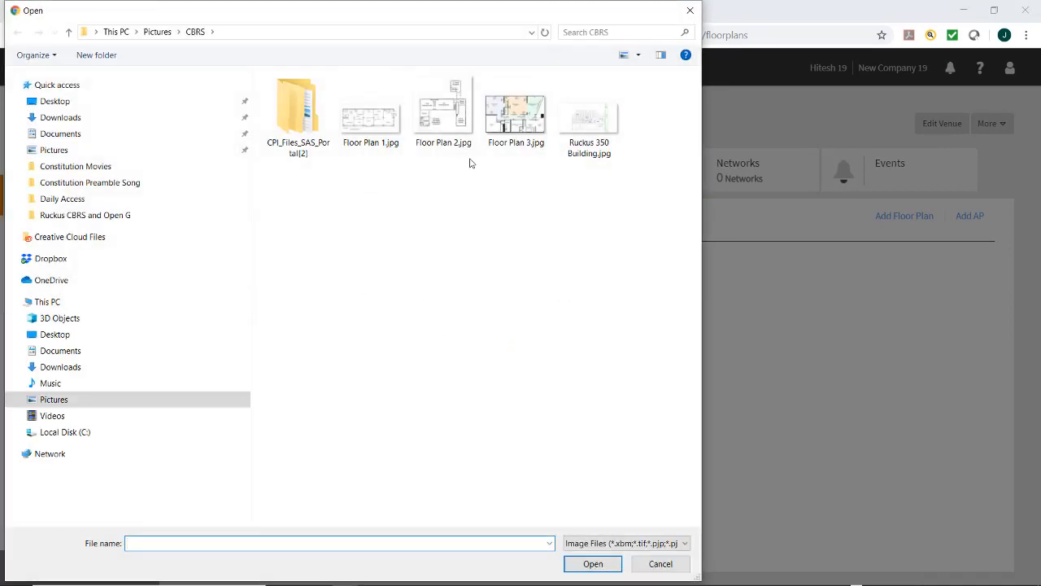
Upload Floor Plan 3.jpg and add the Art Studio floor plan with calibration enabled
{"action": "left_click", "coordinate": [515, 113]}
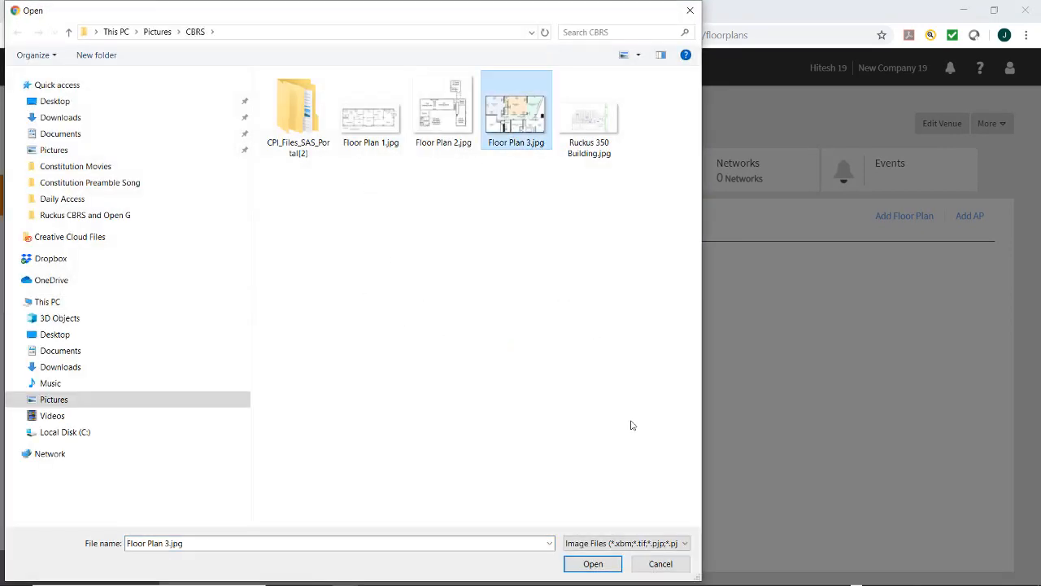
{"action": "left_click", "coordinate": [593, 564]}
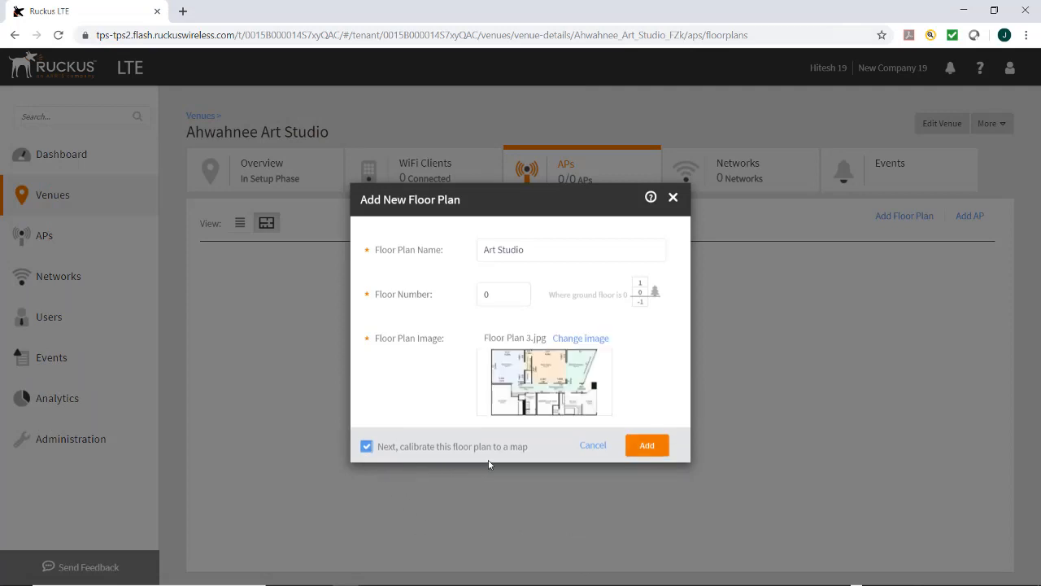
{"action": "left_click", "coordinate": [646, 448]}
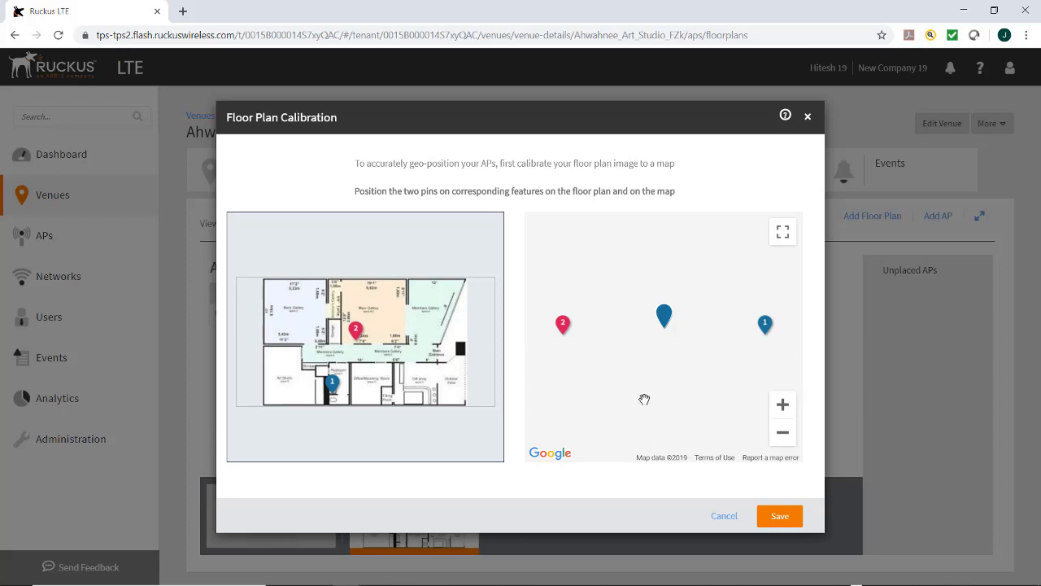
In the fullscreen map, place pin 1 on the building's top-right corner and pin 2 on its bottom-left
{"action": "left_click", "coordinate": [784, 235]}
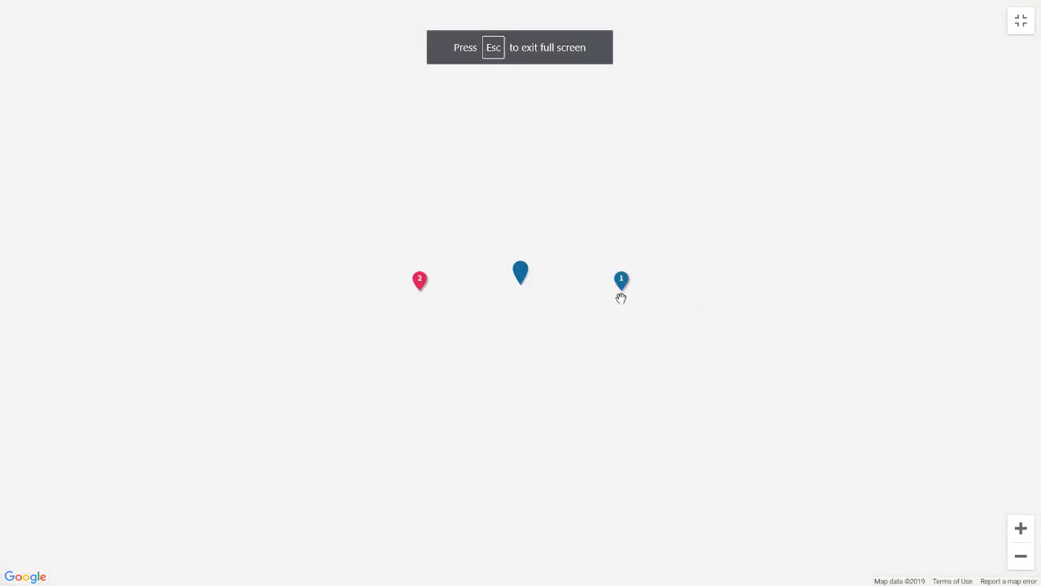
{"action": "scroll", "coordinate": [608, 286], "scroll_direction": "down", "scroll_amount": 1}
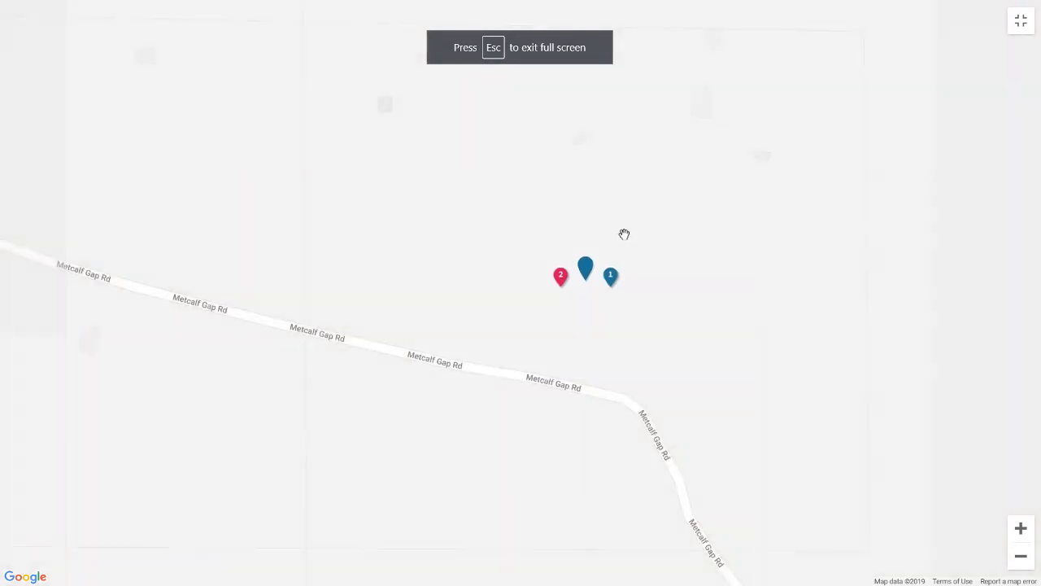
{"action": "left_click_drag", "start_coordinate": [623, 235], "coordinate": [479, 393]}
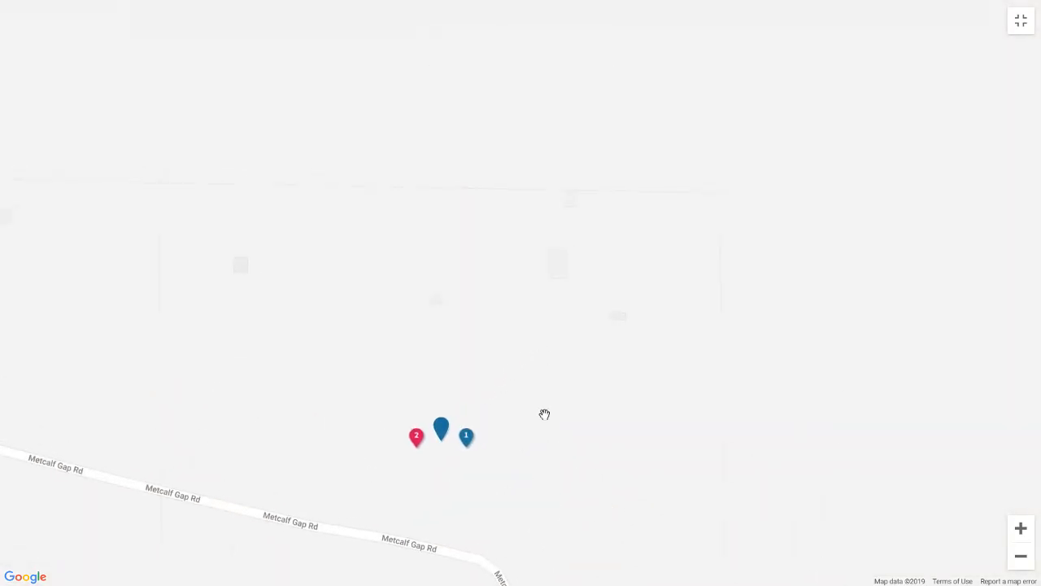
{"action": "left_click_drag", "start_coordinate": [470, 440], "coordinate": [590, 238]}
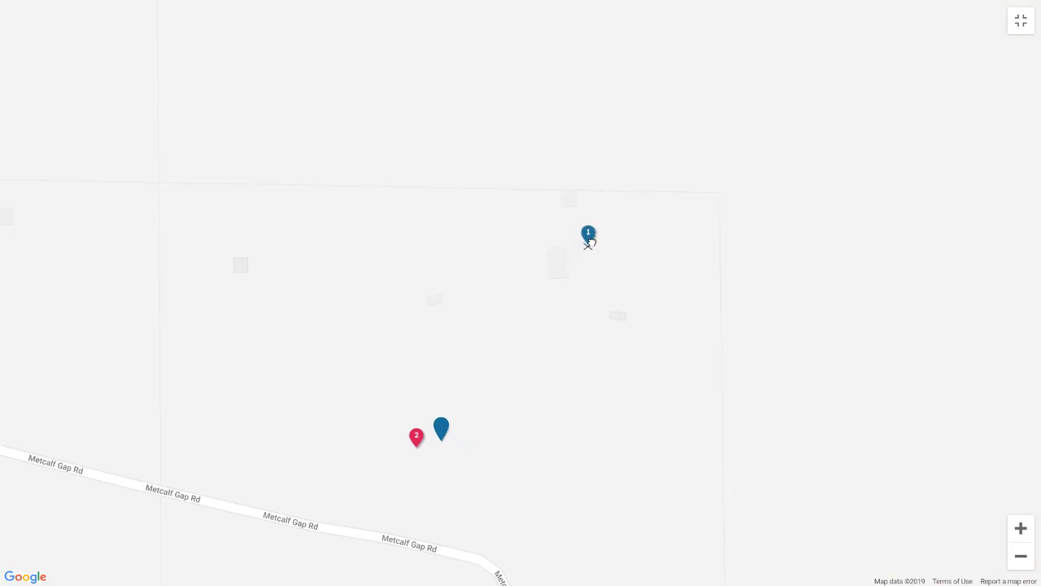
{"action": "left_click_drag", "start_coordinate": [417, 439], "coordinate": [540, 257]}
{"action": "scroll", "coordinate": [558, 310], "scroll_direction": "up", "scroll_amount": 1}
{"action": "scroll", "coordinate": [558, 311], "scroll_direction": "up", "scroll_amount": 2}
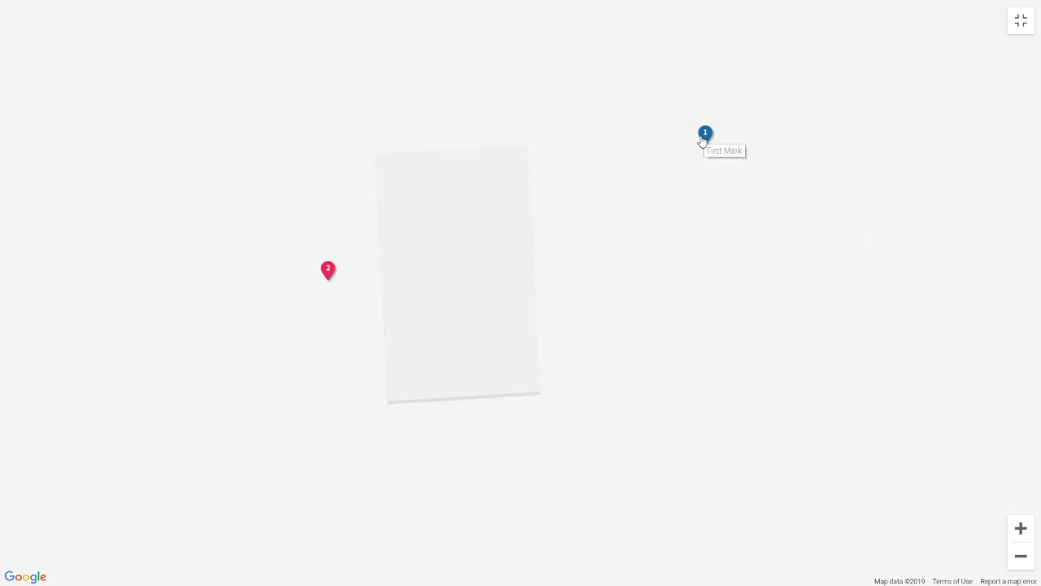
{"action": "left_click_drag", "start_coordinate": [704, 138], "coordinate": [526, 135]}
{"action": "left_click_drag", "start_coordinate": [332, 286], "coordinate": [391, 405]}
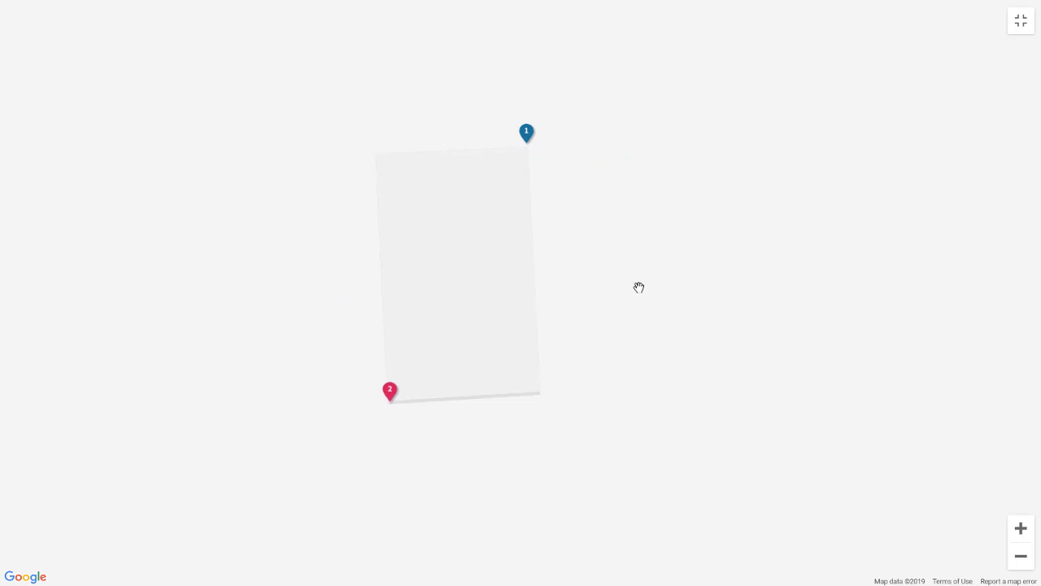
{"action": "left_click", "coordinate": [1021, 22]}
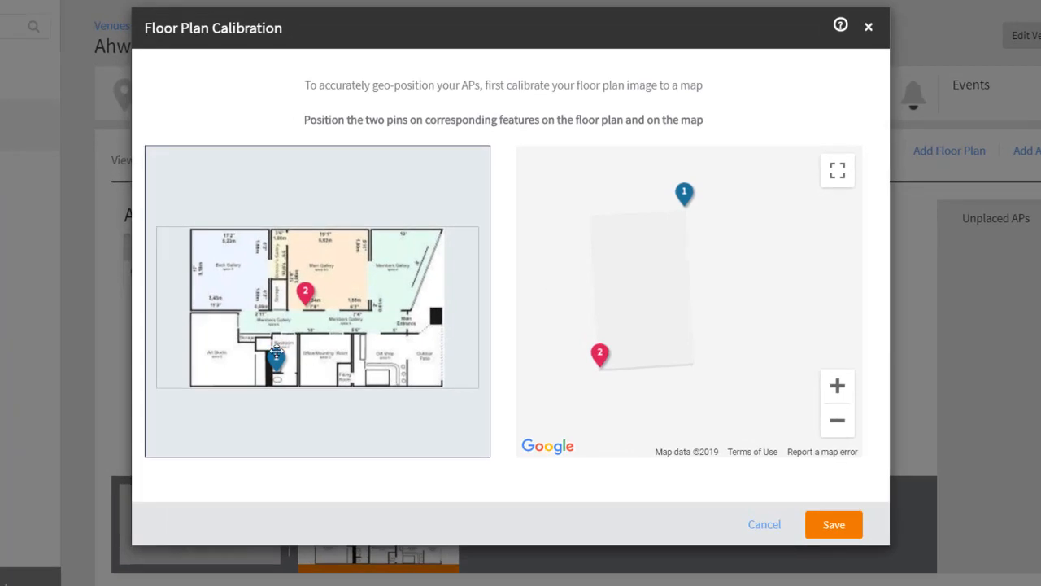
Place floor-plan pin 1 at the bottom-right and pin 2 at the top-left corner, then save
{"action": "left_click_drag", "start_coordinate": [277, 355], "coordinate": [443, 376]}
{"action": "left_click_drag", "start_coordinate": [297, 288], "coordinate": [186, 218]}
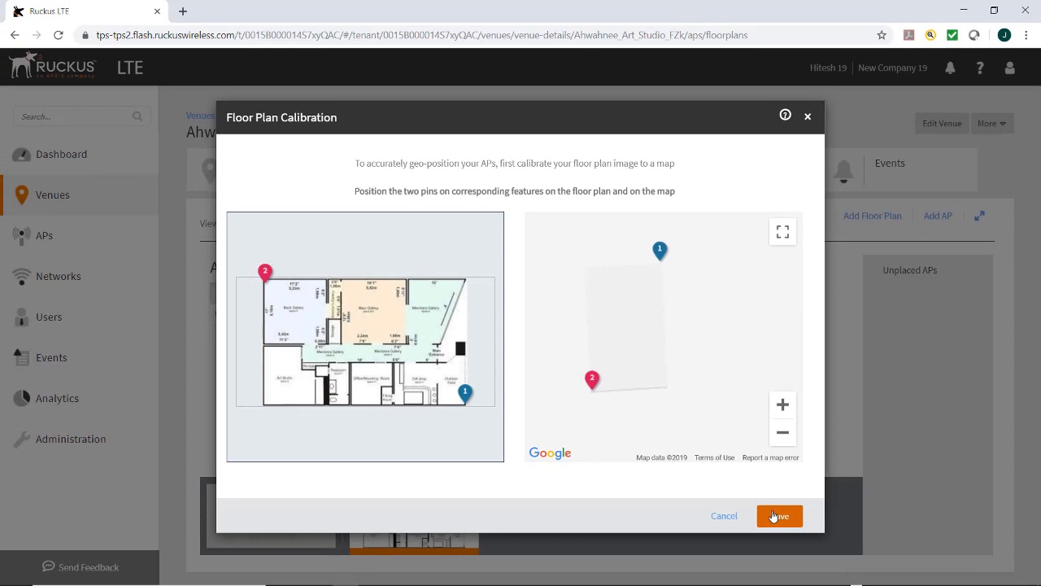
{"action": "left_click", "coordinate": [774, 516]}
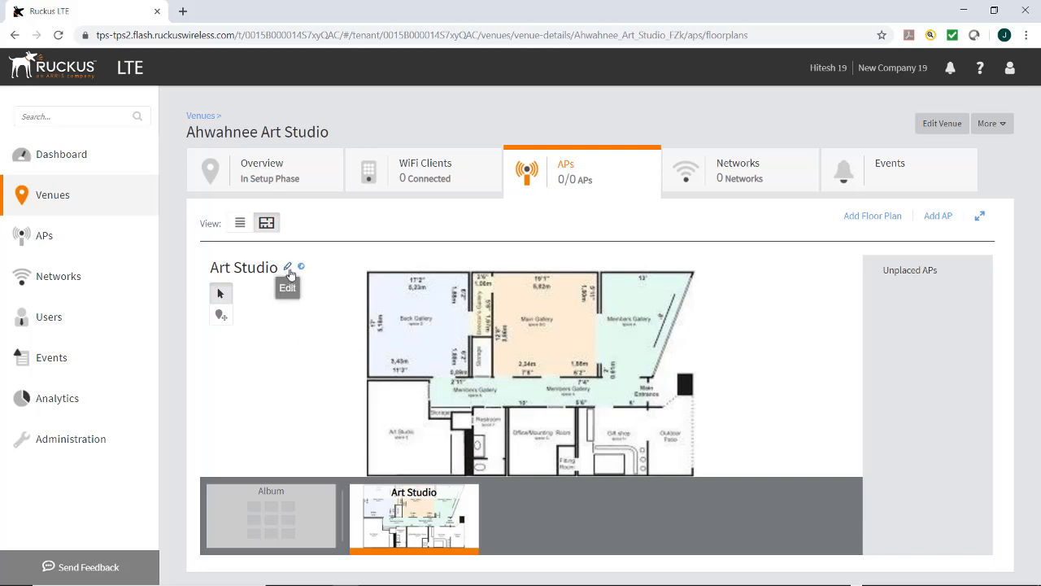
Open the dashboard and zoom out to see the single venue marked near Nipinnawasee
{"action": "left_click", "coordinate": [49, 157]}
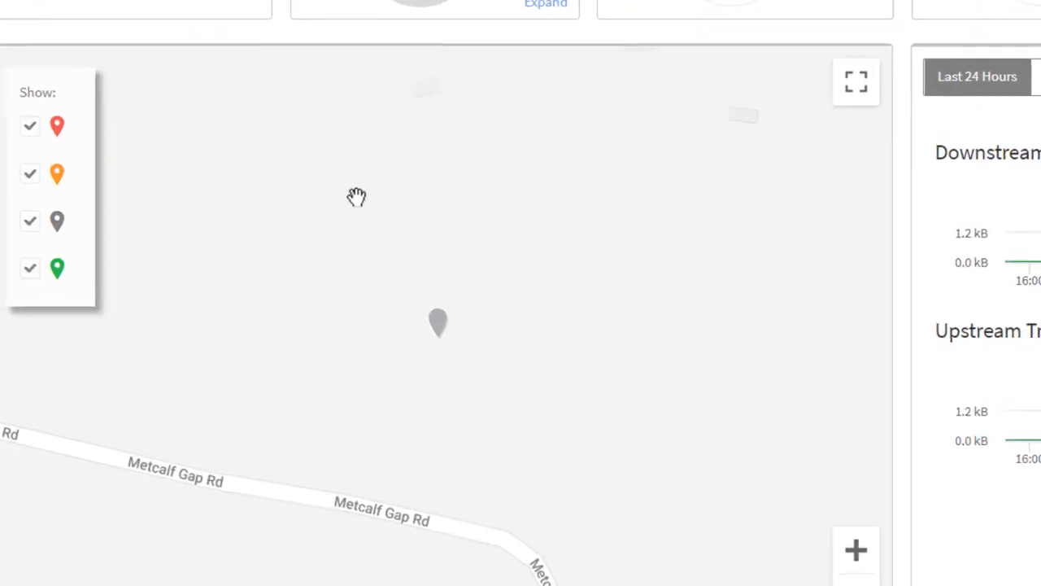
{"action": "scroll", "coordinate": [428, 398], "scroll_direction": "down", "scroll_amount": 5}
{"action": "mouse_move", "coordinate": [426, 398]}
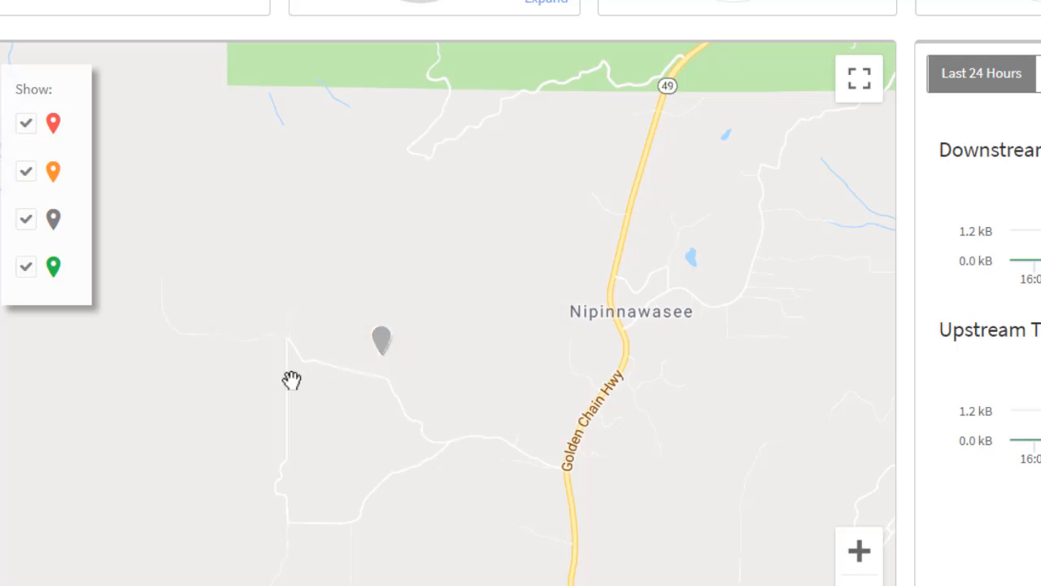
{"action": "mouse_move", "coordinate": [54, 127]}
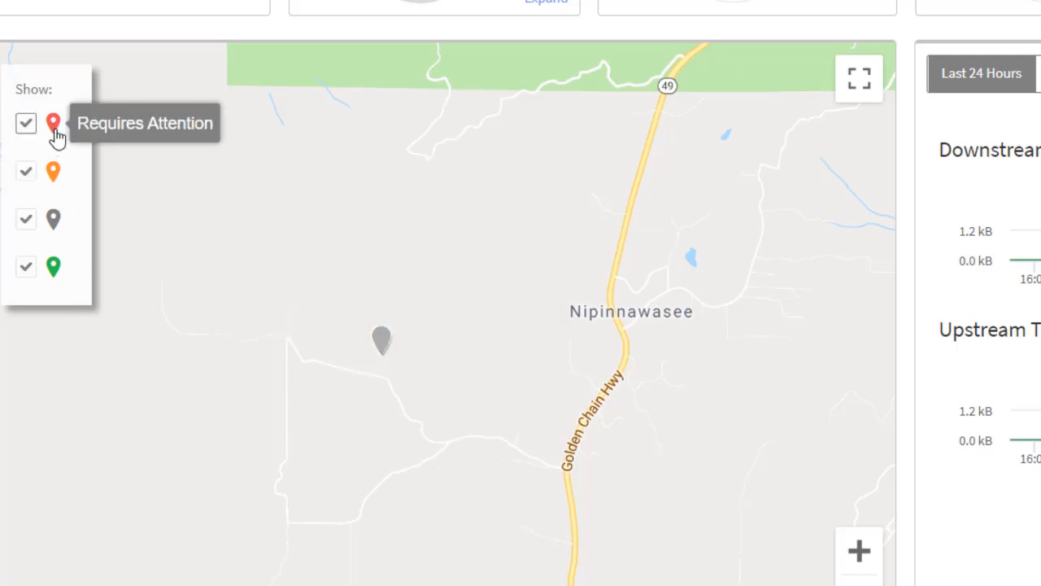
{"action": "mouse_move", "coordinate": [45, 172]}
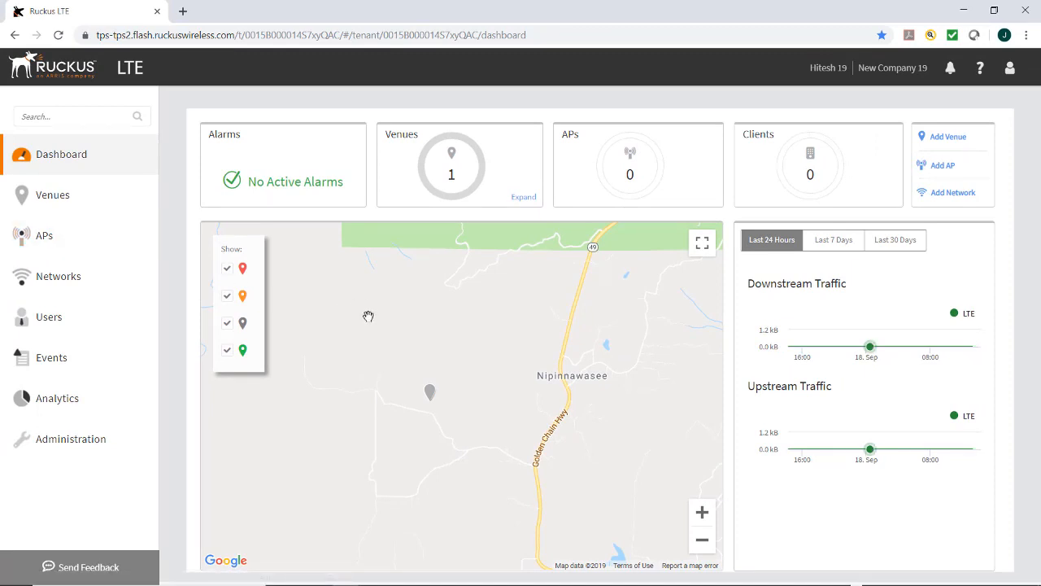
{"action": "left_click", "coordinate": [47, 199]}
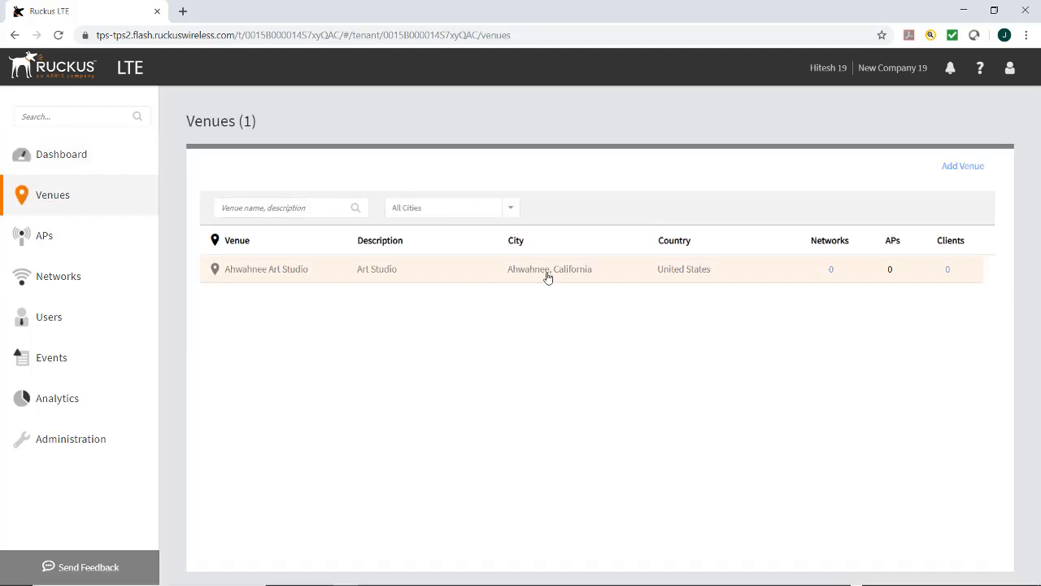
{"action": "left_click", "coordinate": [548, 277]}
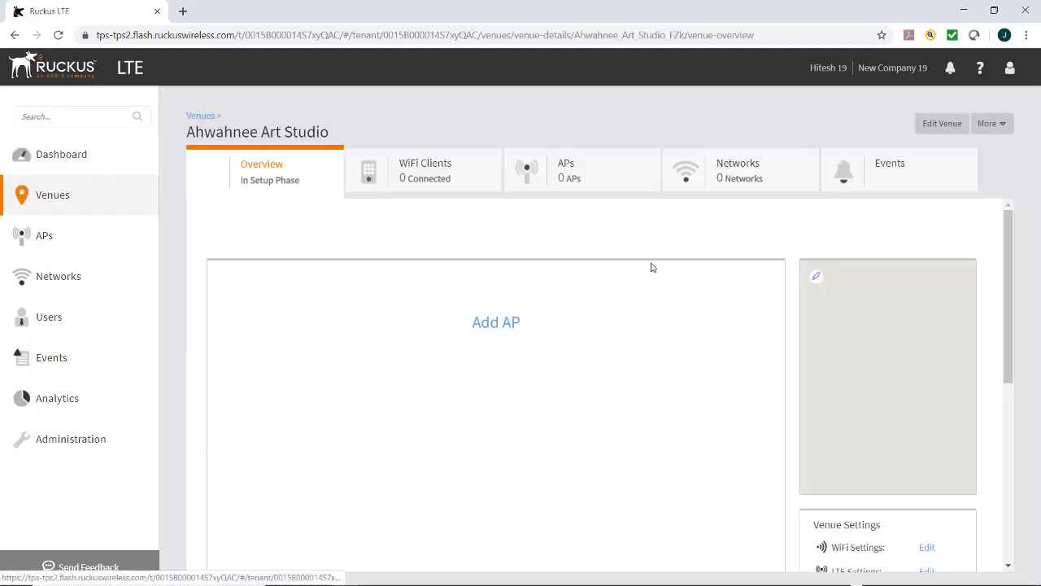
{"action": "left_click", "coordinate": [925, 127]}
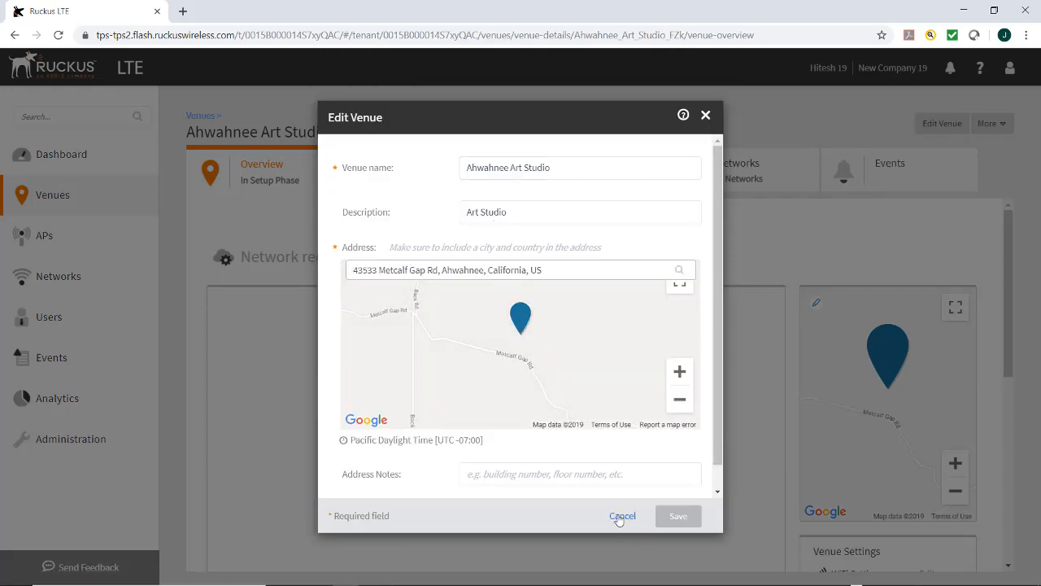
{"action": "left_click", "coordinate": [620, 517]}
{"action": "left_click", "coordinate": [38, 156]}
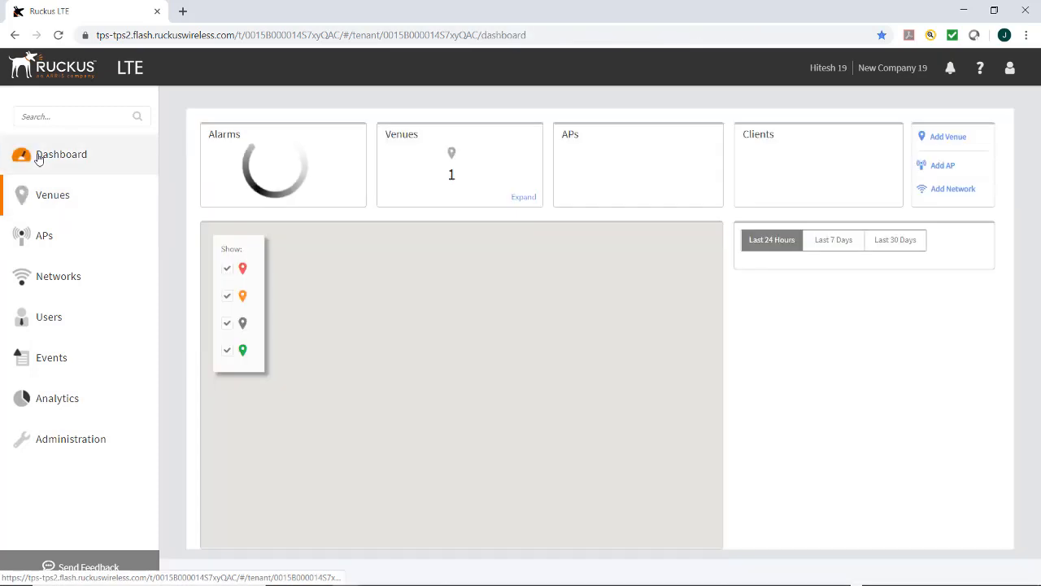